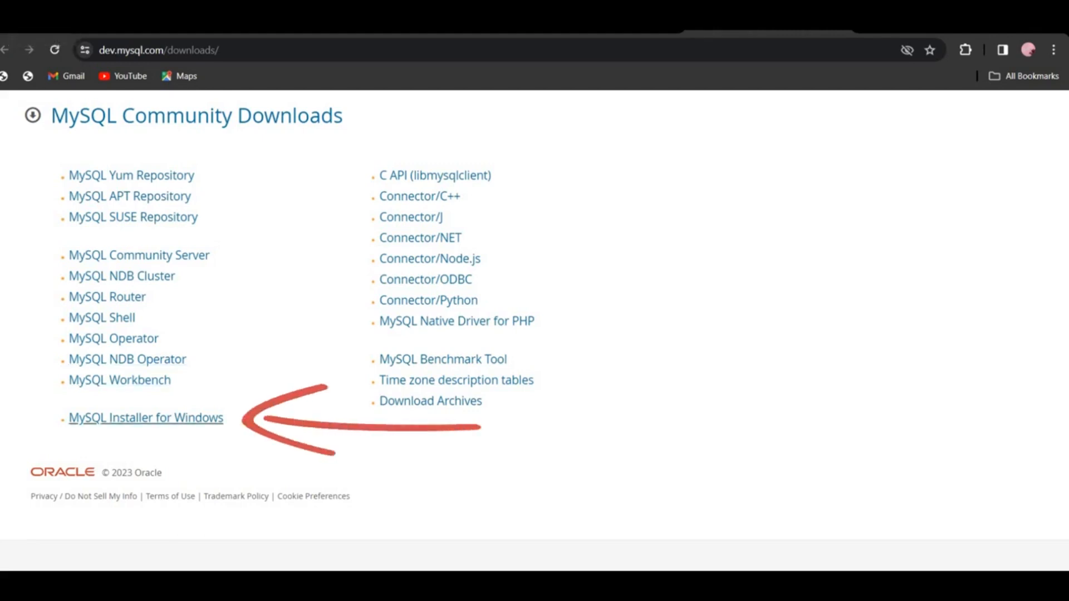
# Open the MySQL Installer for Windows page and download the 2.1M web installer for version 8.0.35
pyautogui.click(146, 417)
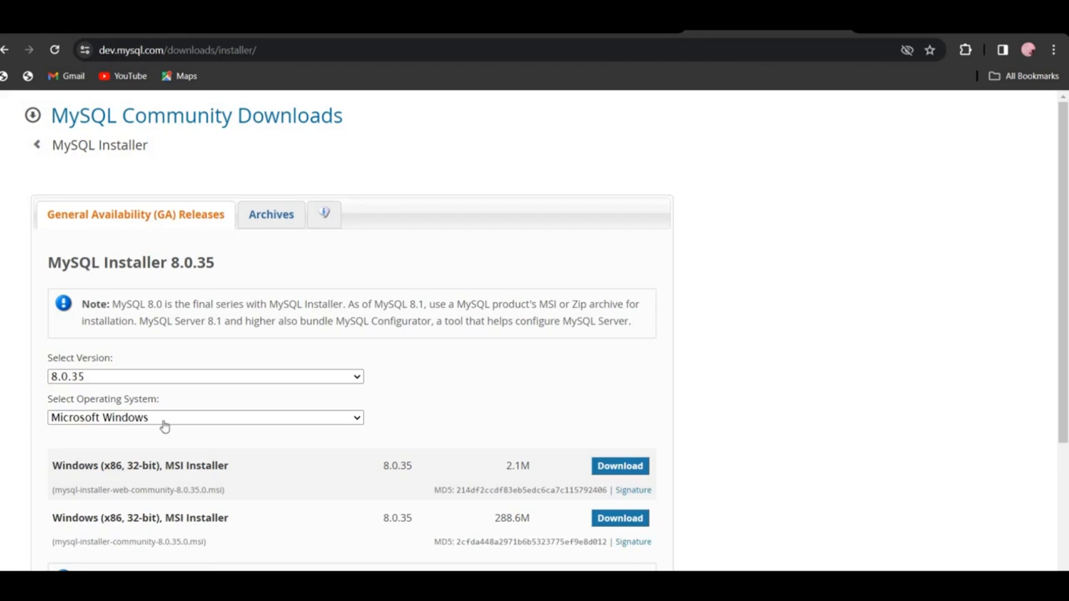
pyautogui.scroll(-3, 165, 427)
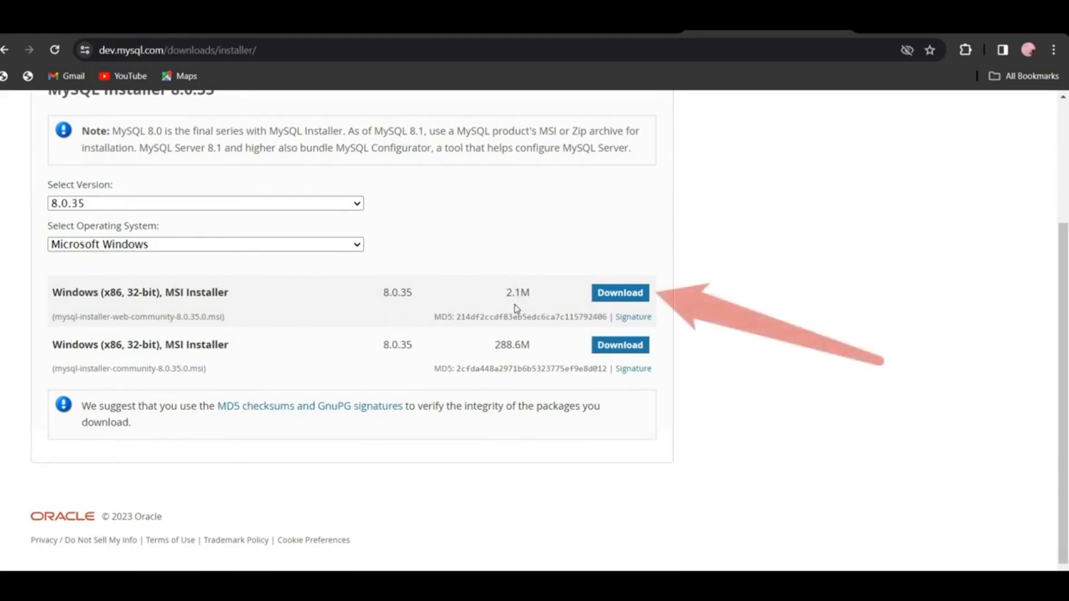
pyautogui.click(601, 296)
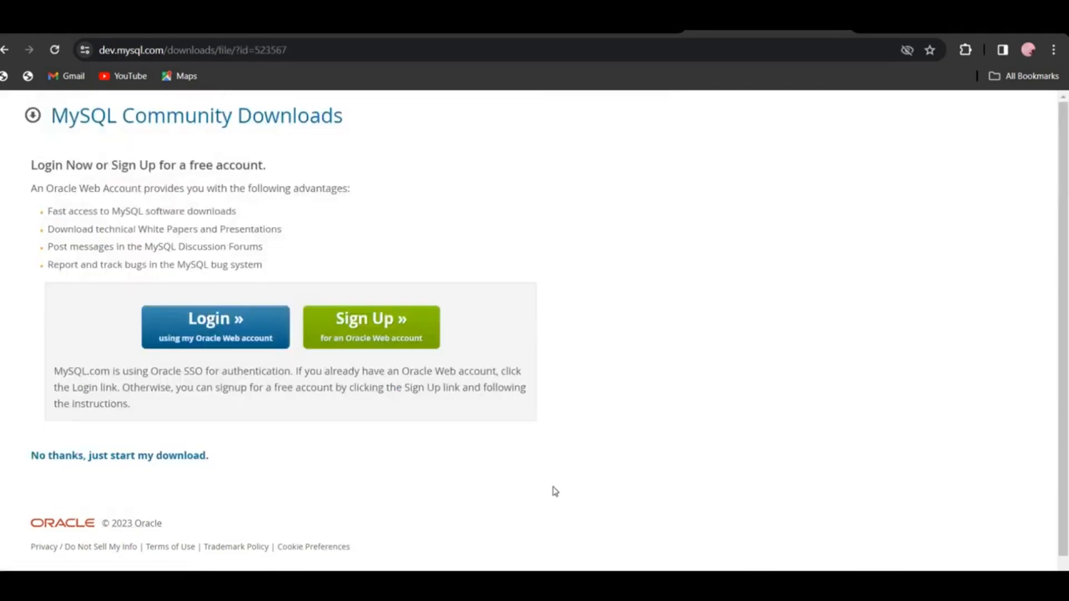
pyautogui.scroll(-1, 555, 491)
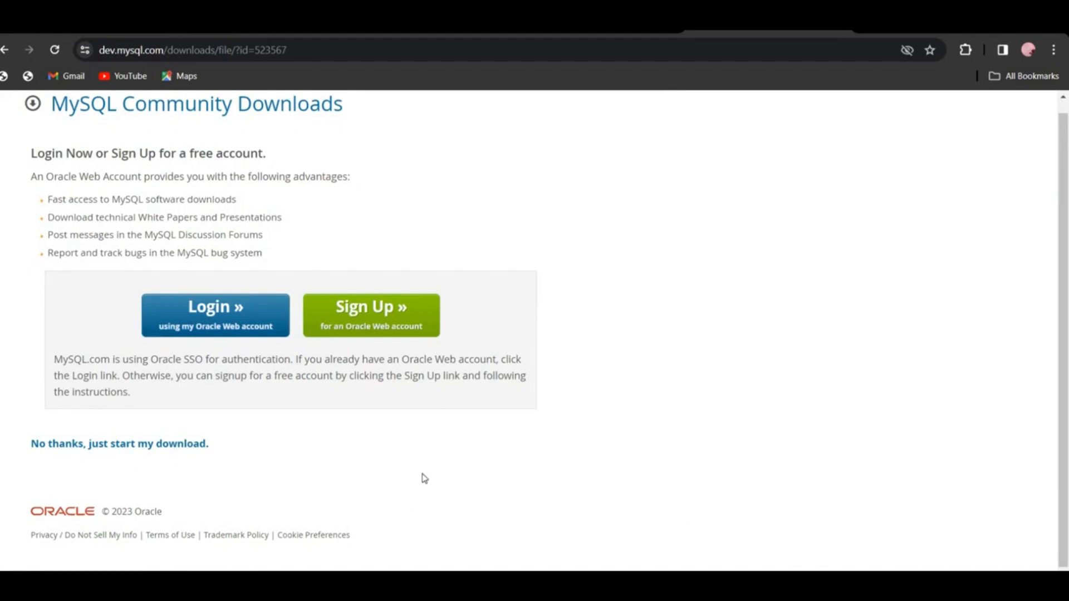
pyautogui.scroll(1, 987, 123)
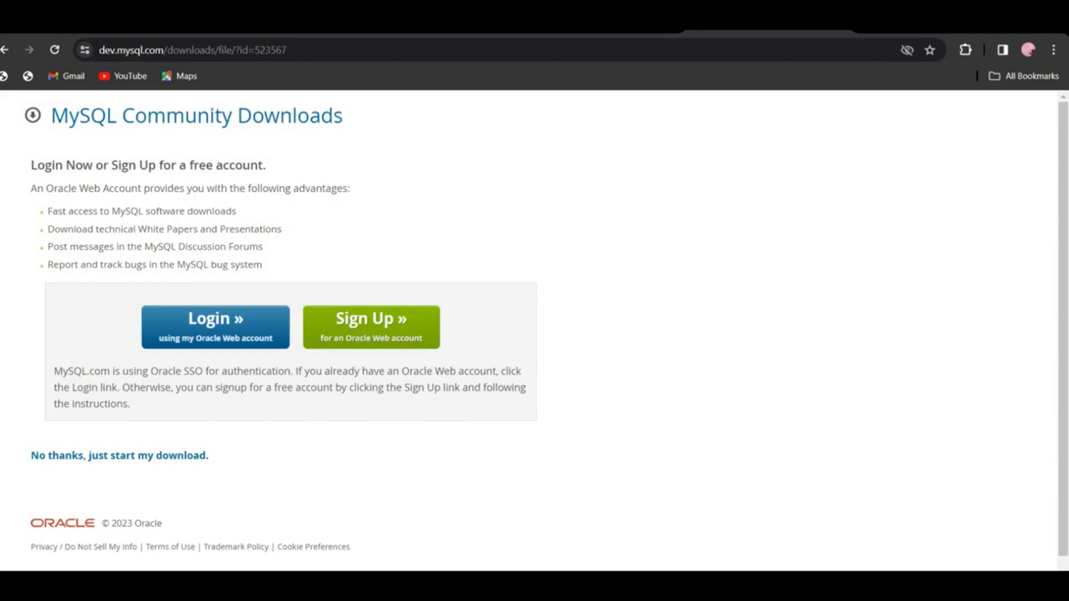
pyautogui.moveTo(535, 585)
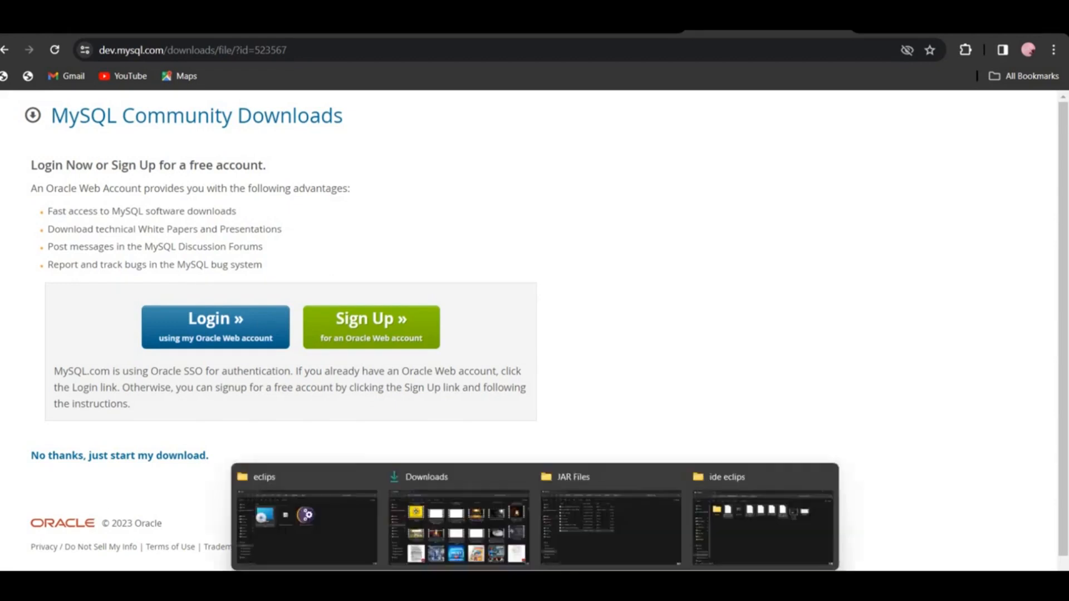
# Switch to the running MySQL Installer and choose the Full setup type
pyautogui.click(348, 519)
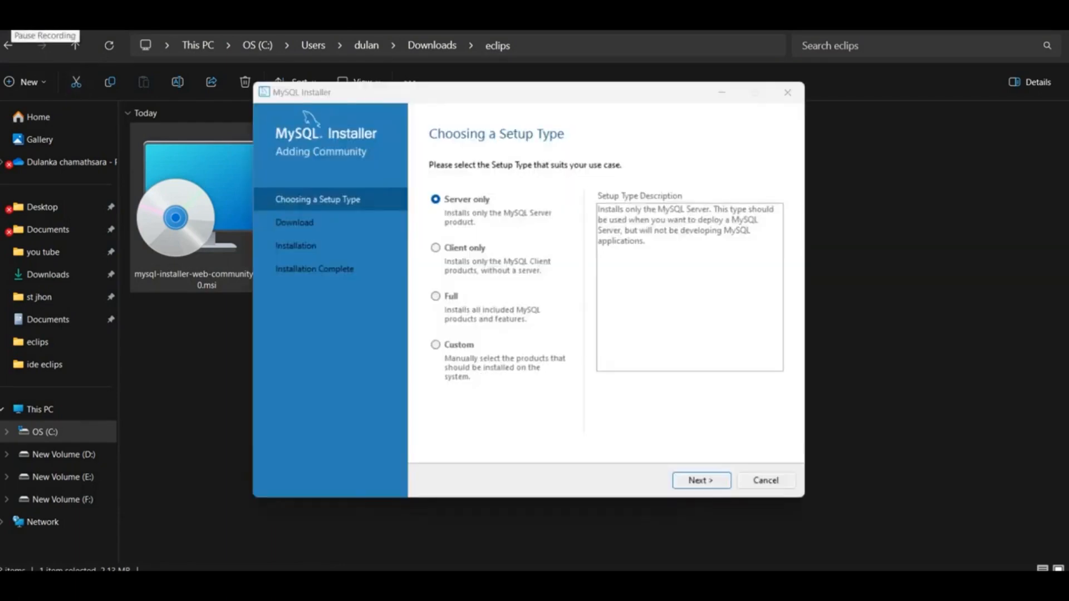
pyautogui.click(438, 297)
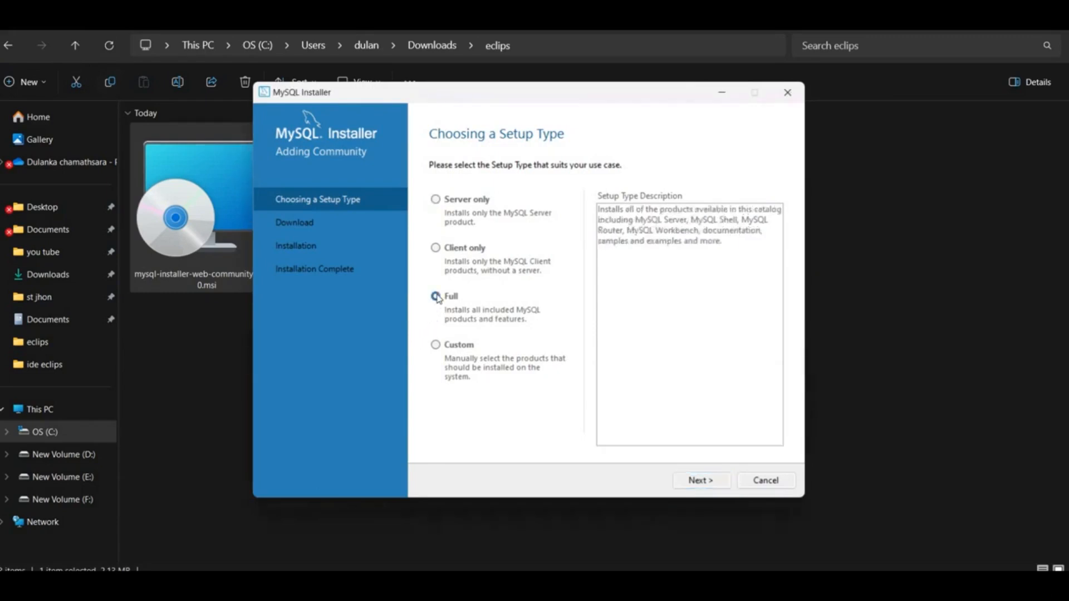
pyautogui.click(702, 481)
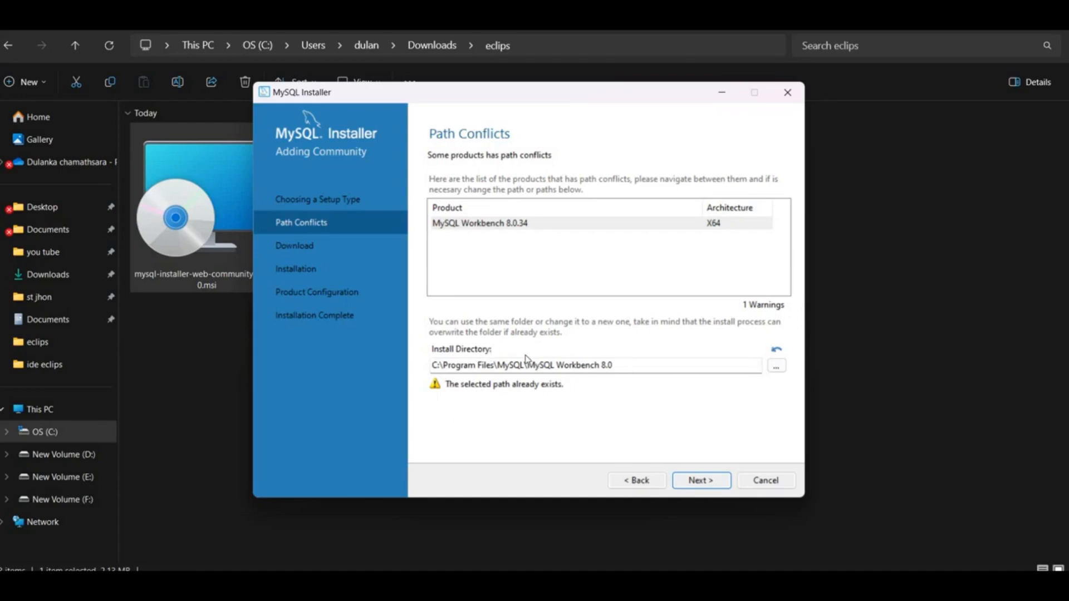
# Find the existing MySQL folder in C:\Program Files and delete it with administrator permission
pyautogui.moveTo(519, 586)
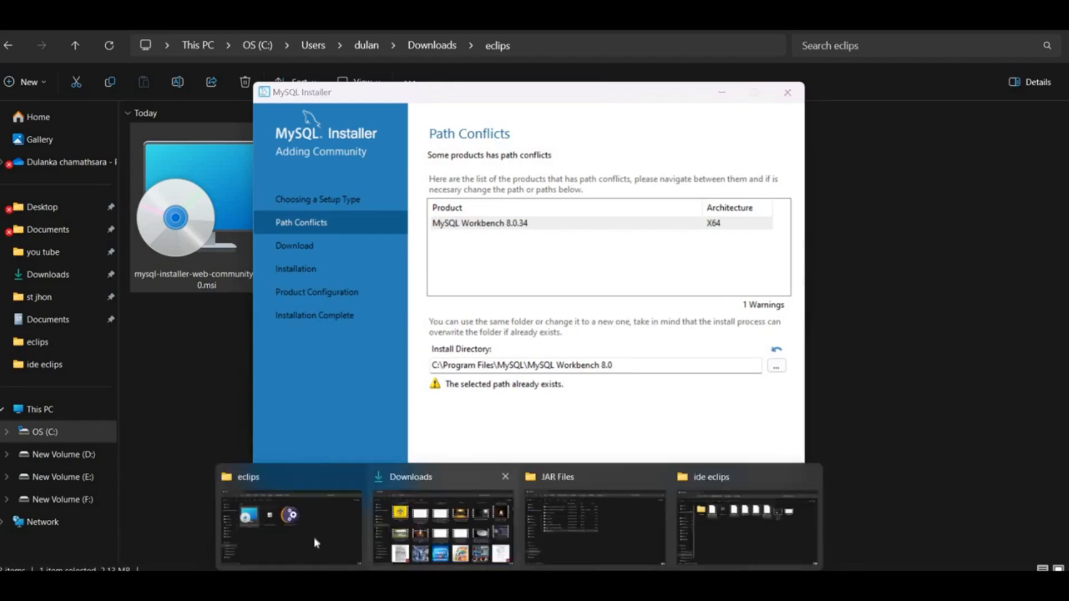
pyautogui.click(279, 522)
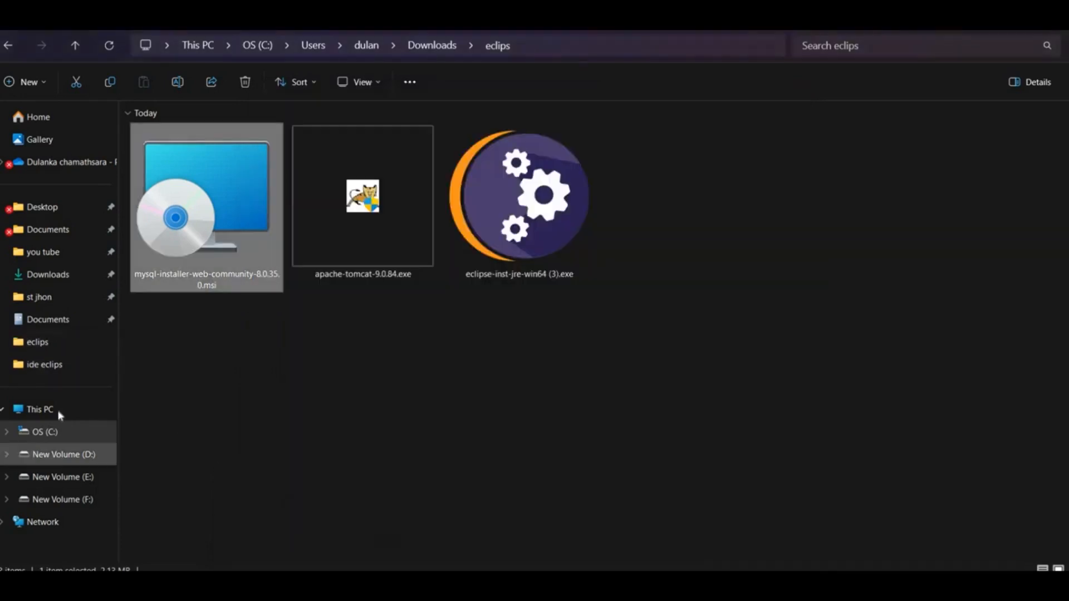
pyautogui.click(63, 433)
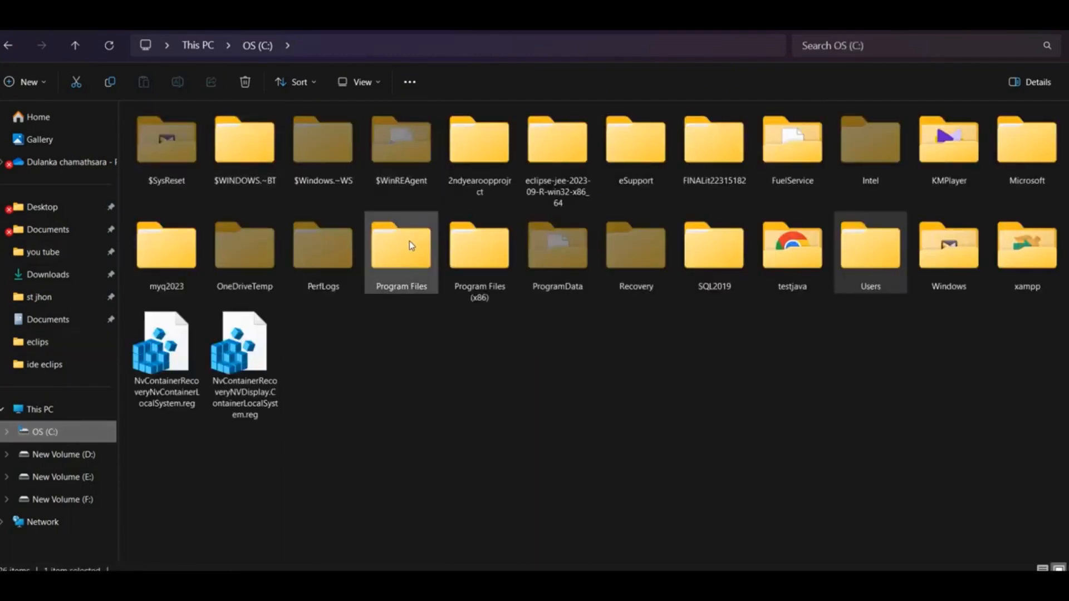
pyautogui.doubleClick(410, 241)
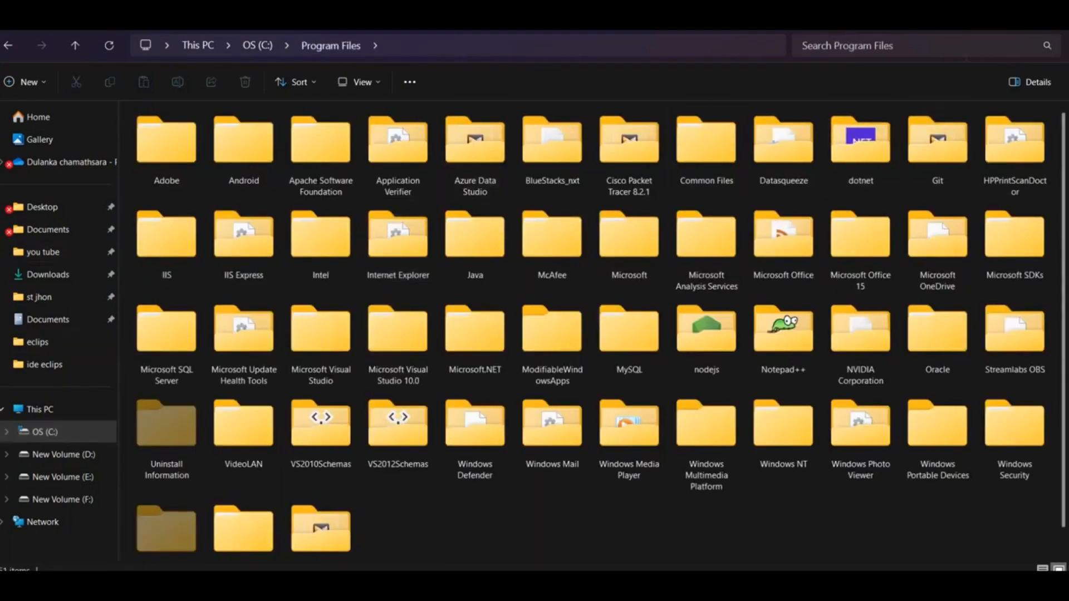
pyautogui.click(967, 46)
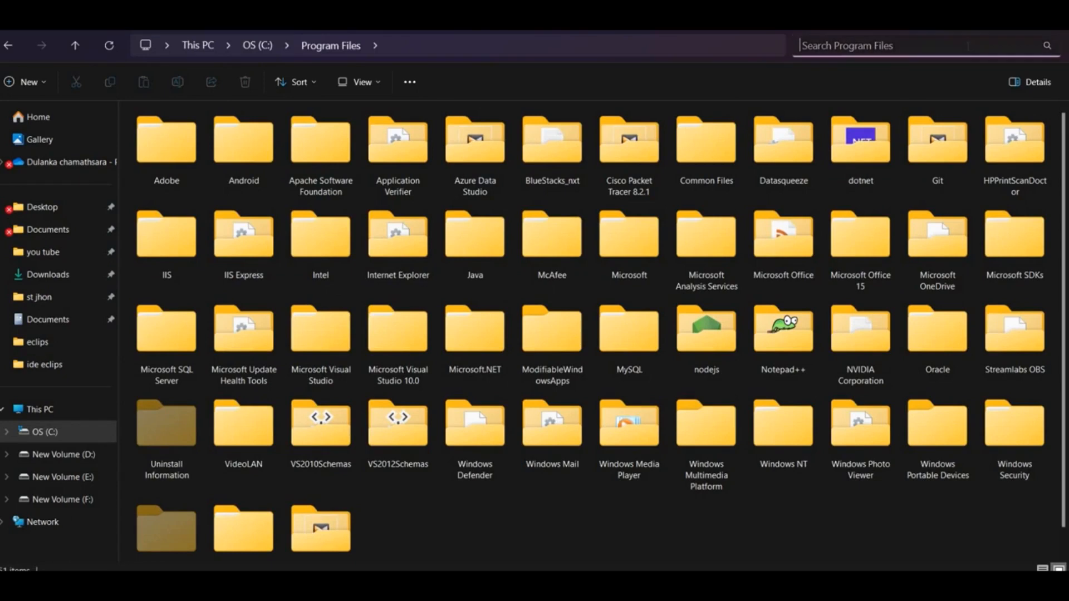
pyautogui.write('my')
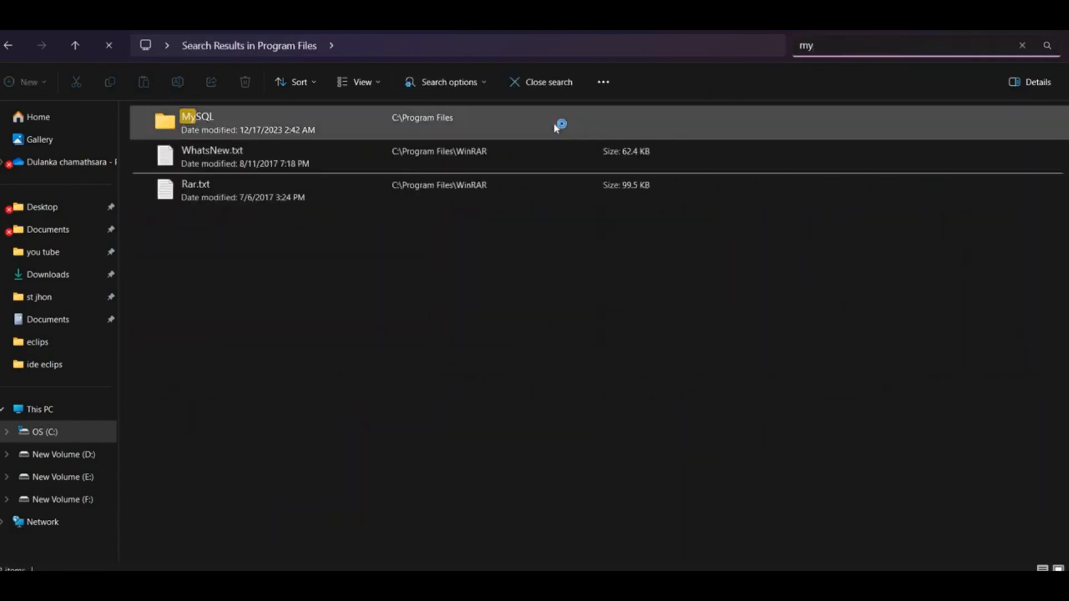
pyautogui.rightClick(554, 125)
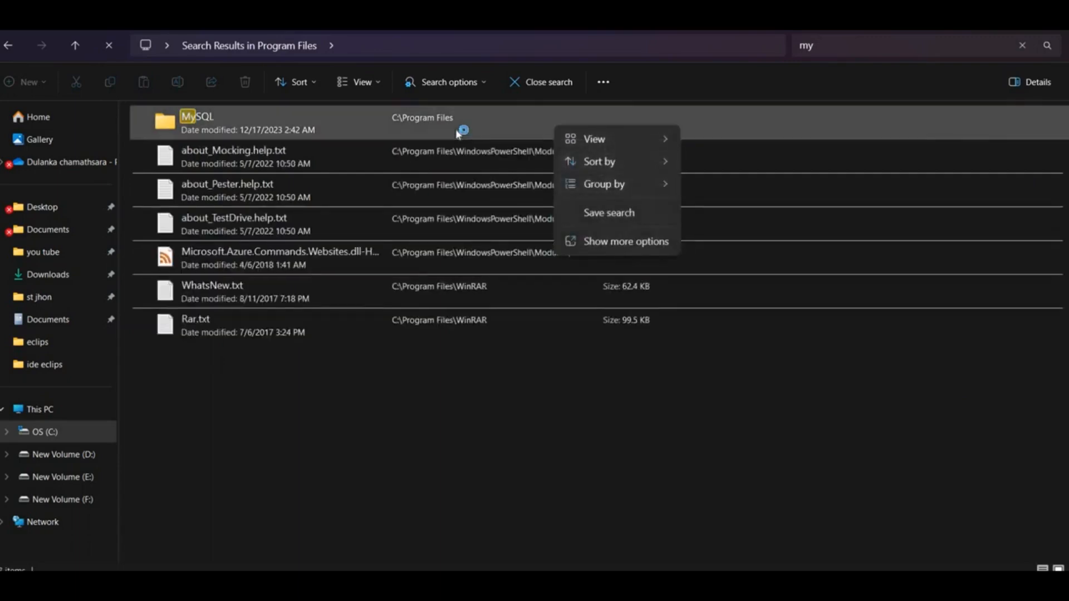
pyautogui.click(458, 133)
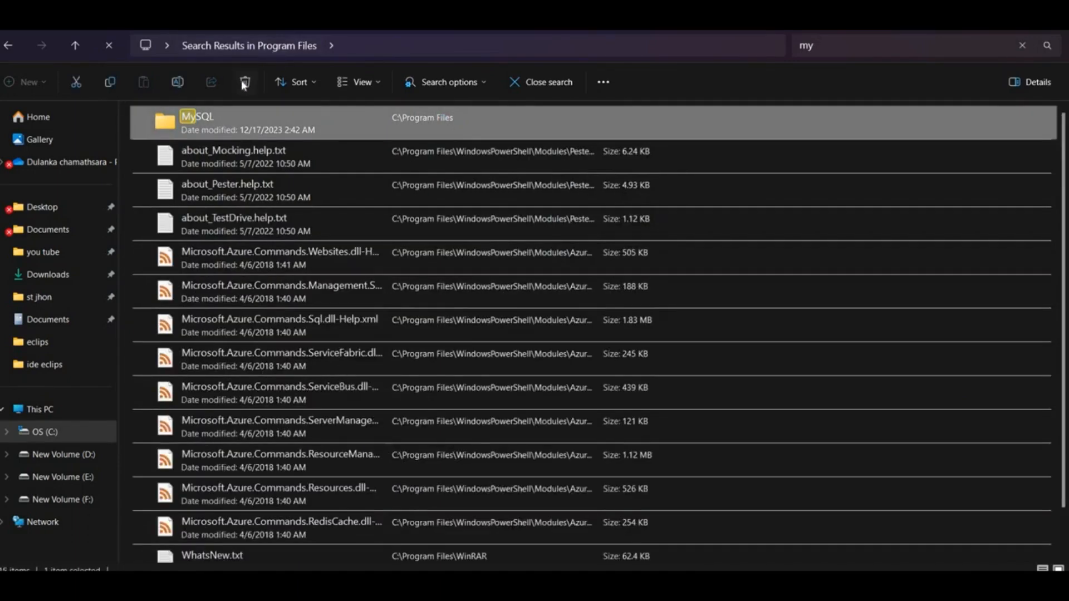
pyautogui.click(243, 82)
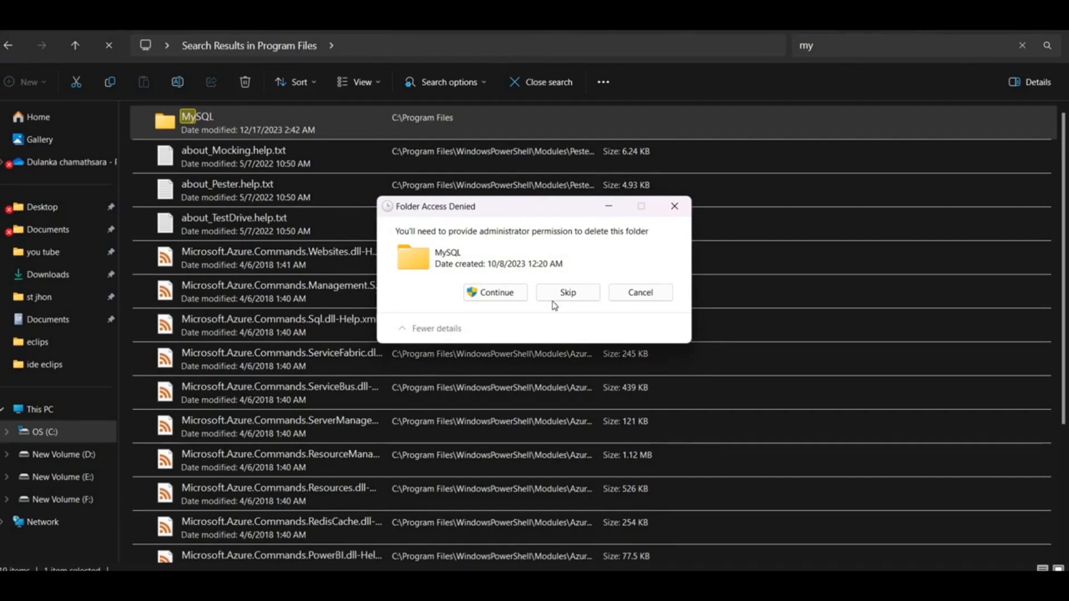
pyautogui.click(495, 295)
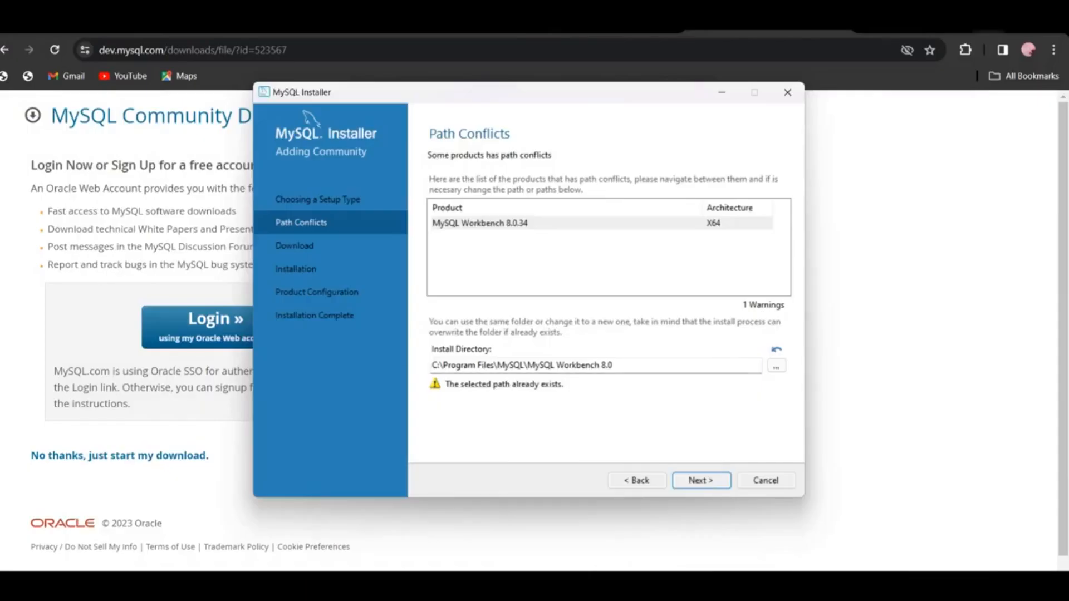
# Return to the setup type page in the installer and download all the listed MySQL products
pyautogui.click(648, 482)
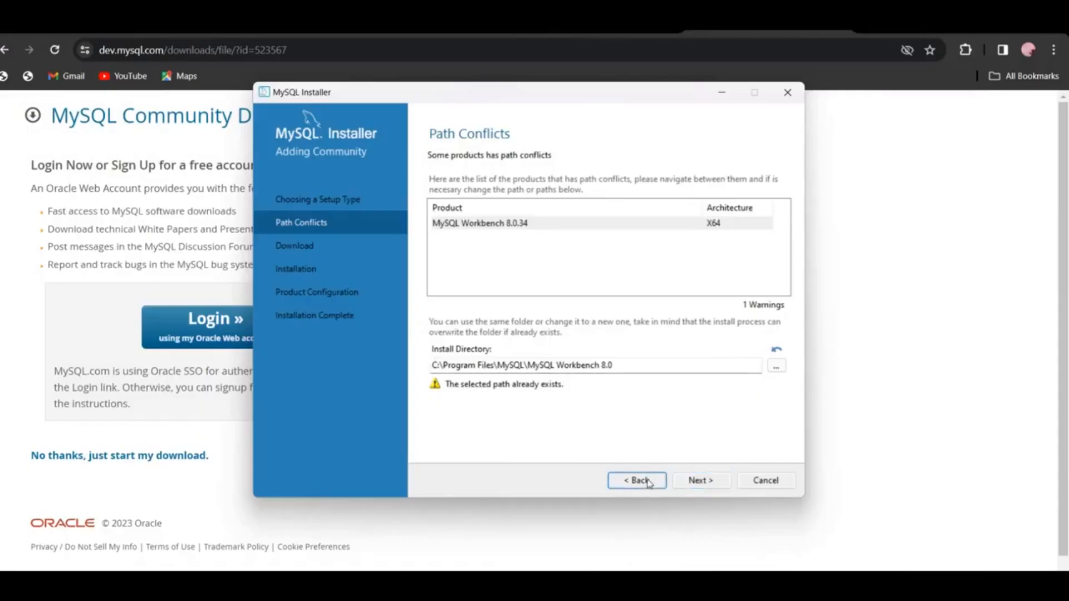
pyautogui.click(697, 477)
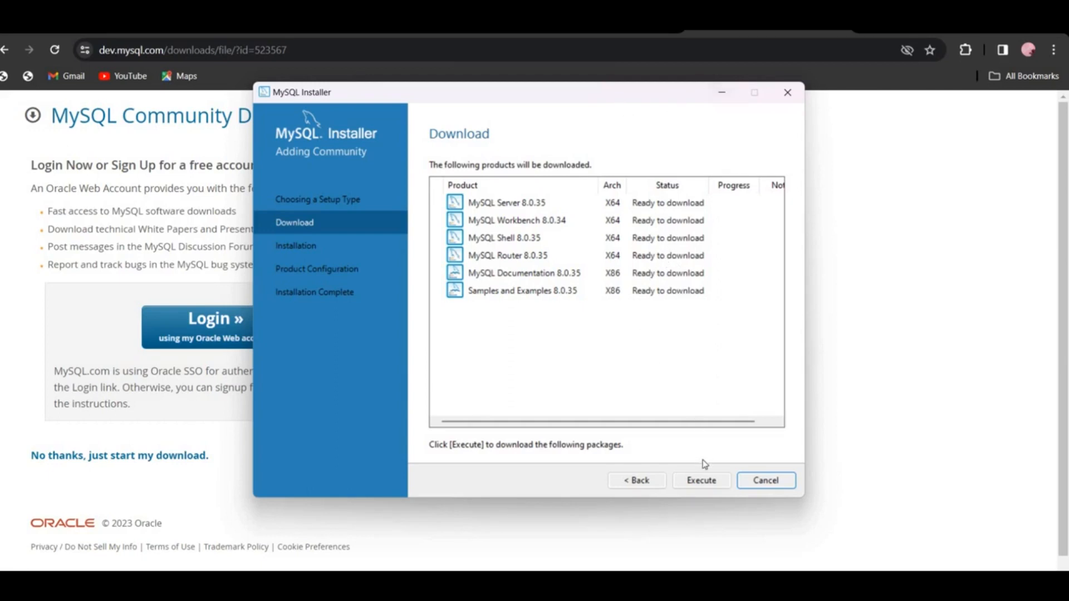
pyautogui.click(705, 490)
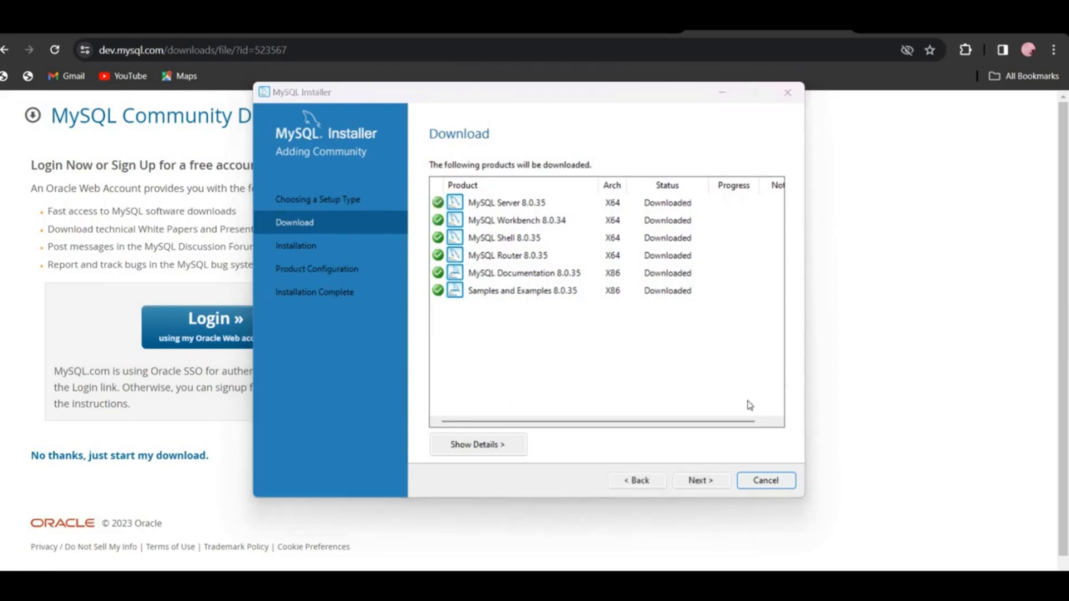
# Install the downloaded MySQL products and proceed to product configuration
pyautogui.click(701, 480)
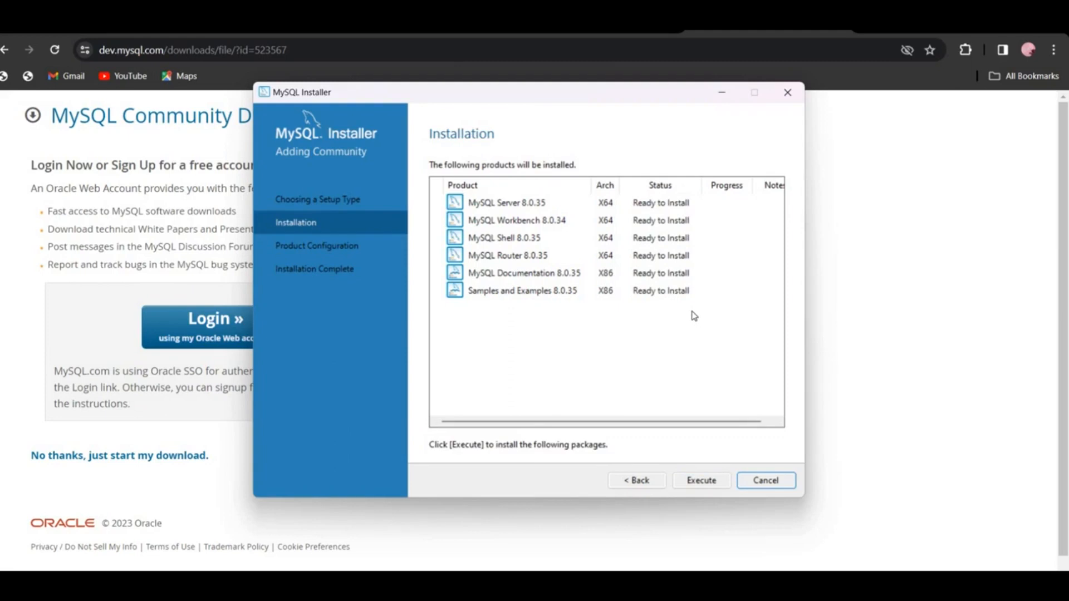
pyautogui.click(714, 485)
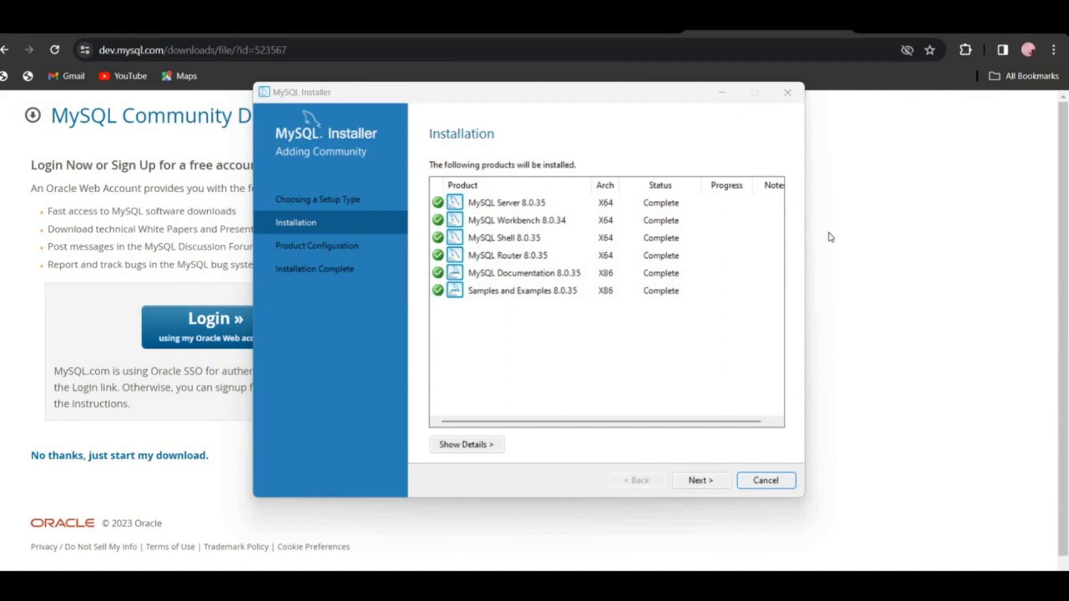
pyautogui.click(700, 479)
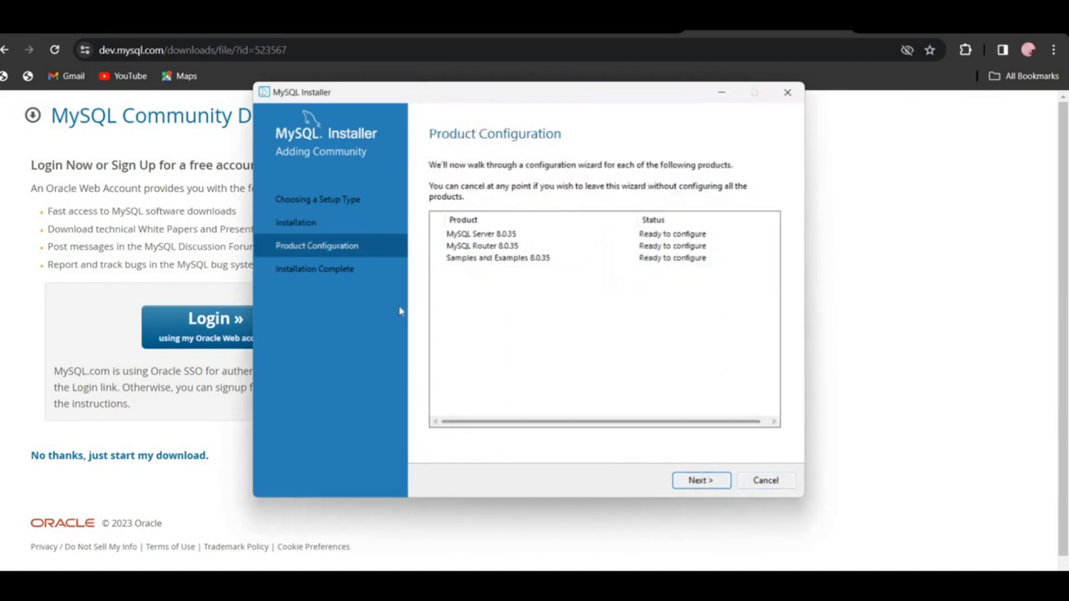
# Keep the Development Computer config on port 3306 and the strong password authentication method
pyautogui.click(712, 485)
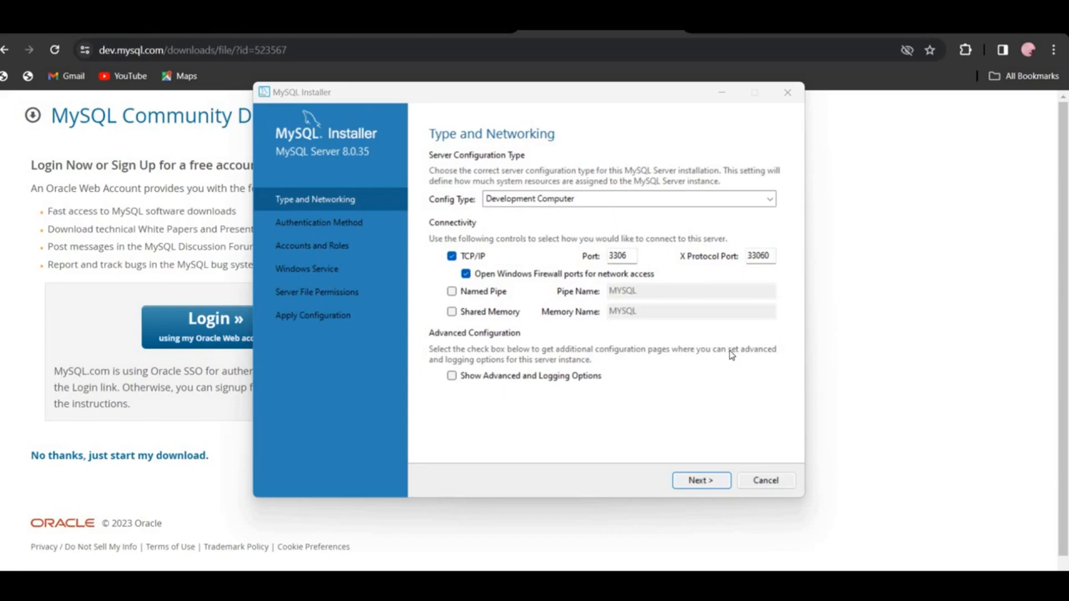
pyautogui.click(712, 484)
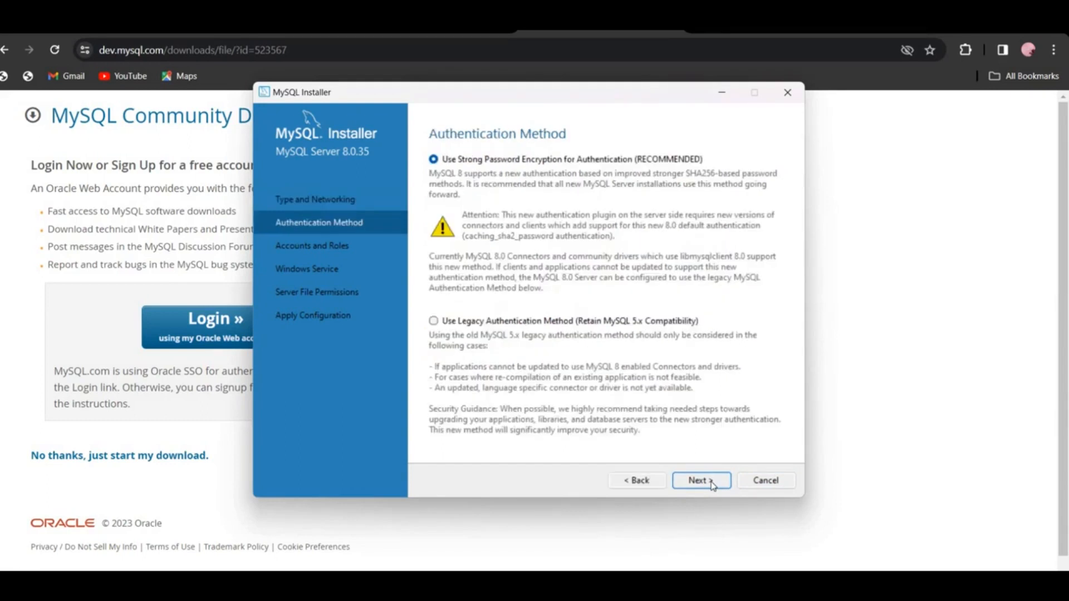
pyautogui.click(712, 482)
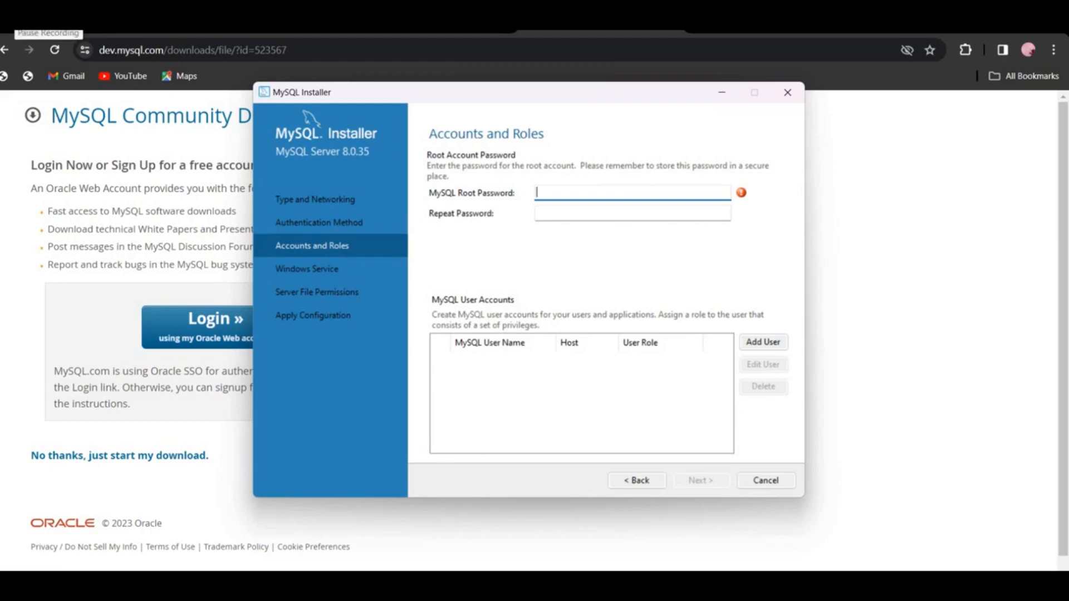
# Enter the MySQL root account password
pyautogui.write('••••')
pyautogui.press('BackSpace')
pyautogui.press('BackSpace')
pyautogui.press('BackSpace')
pyautogui.press('BackSpace')
pyautogui.write('••••••••••••')
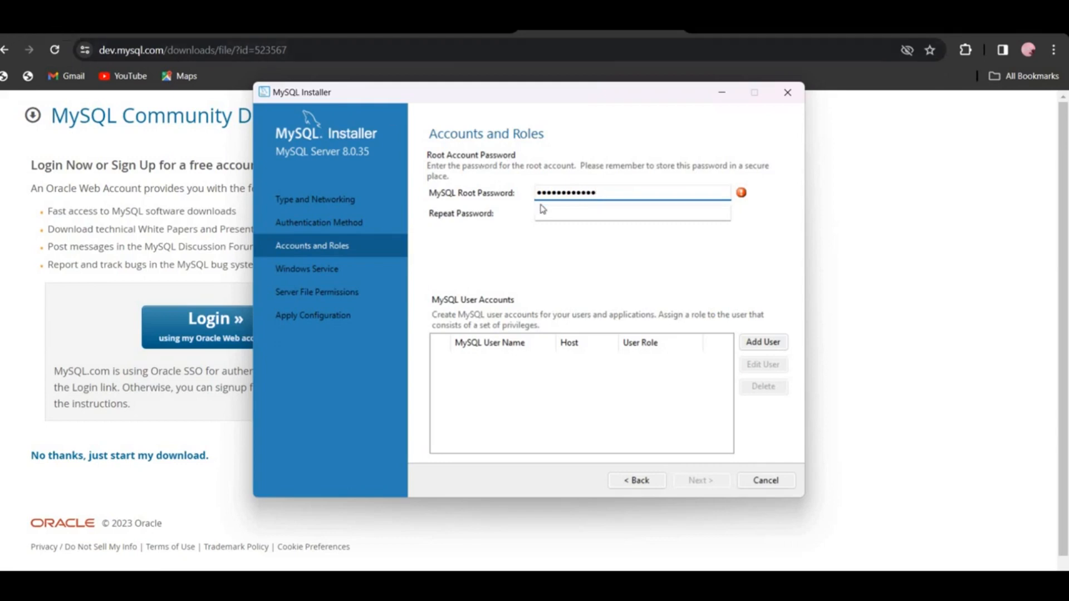
# Repeat the root account password in the confirmation field
pyautogui.click(616, 212)
pyautogui.write('••••••••••')
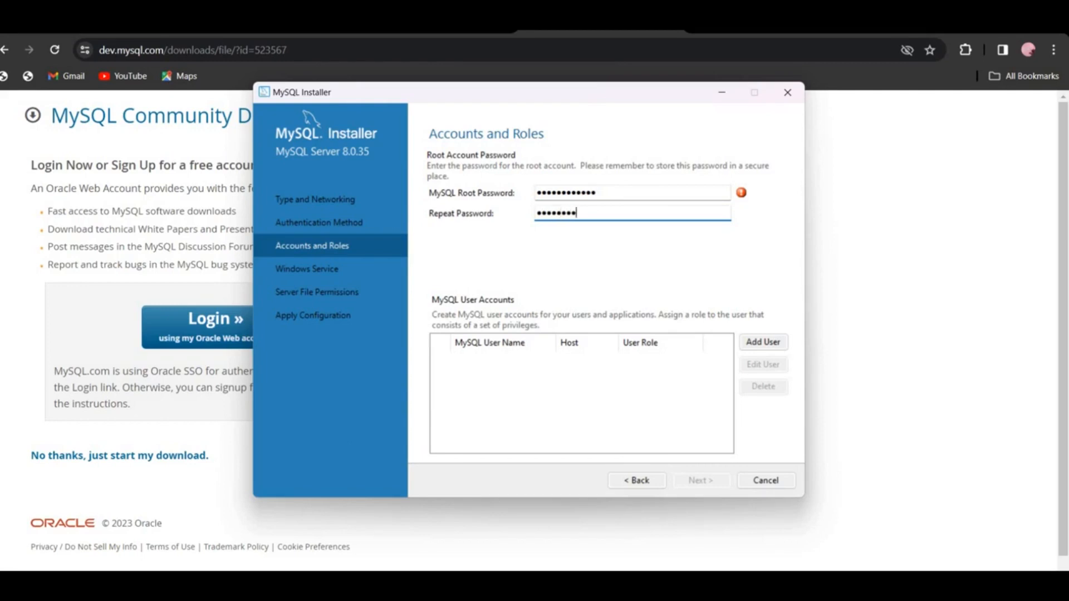
pyautogui.write('••')
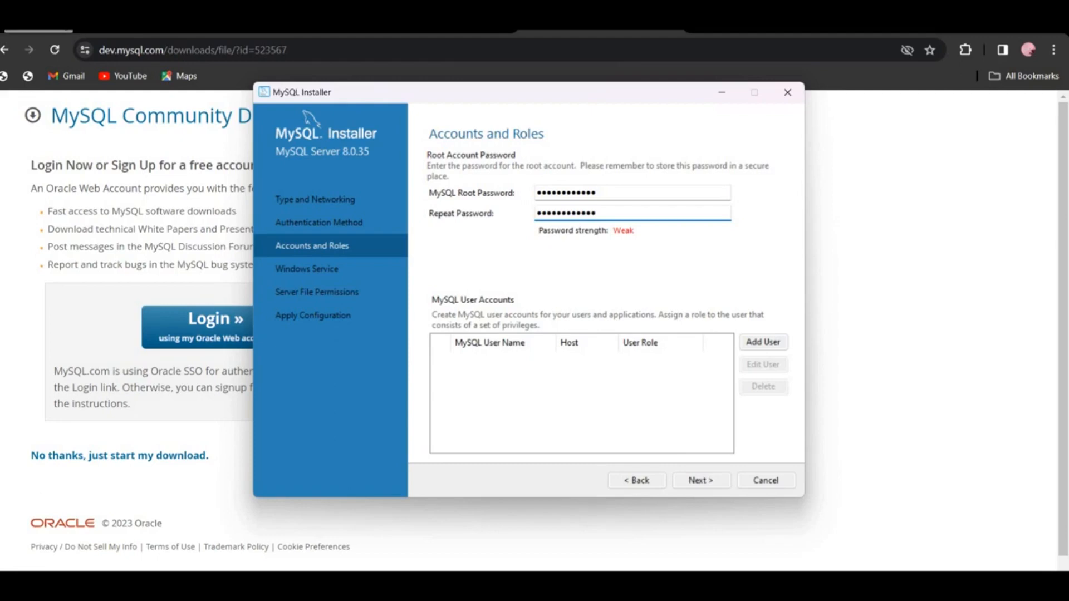
pyautogui.click(27, 22)
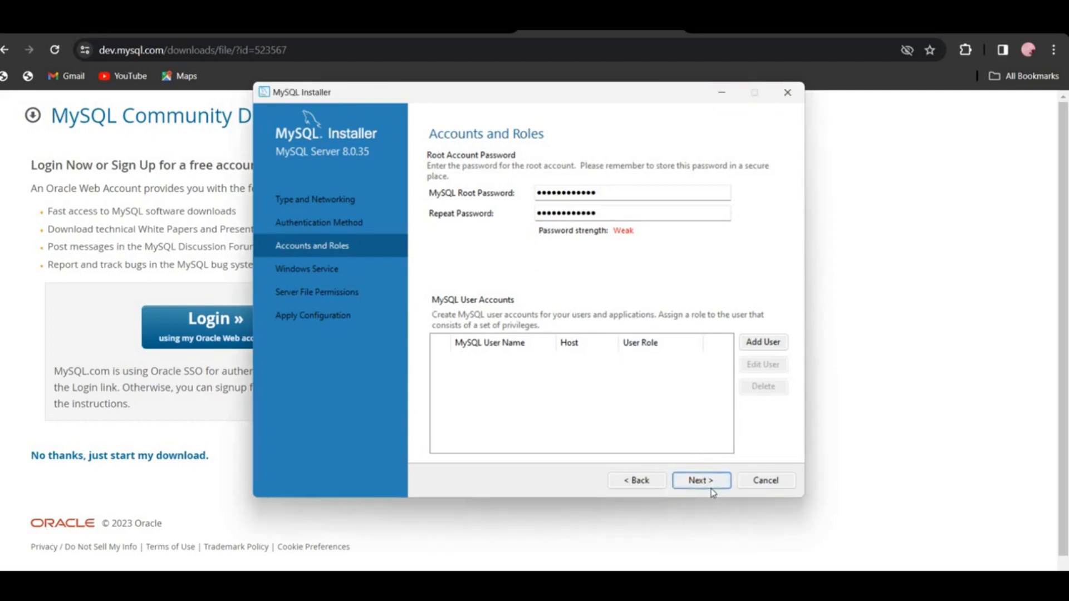
# Accept the MySQL80 Windows service and default server file permission settings to reach Apply Configuration
pyautogui.click(713, 493)
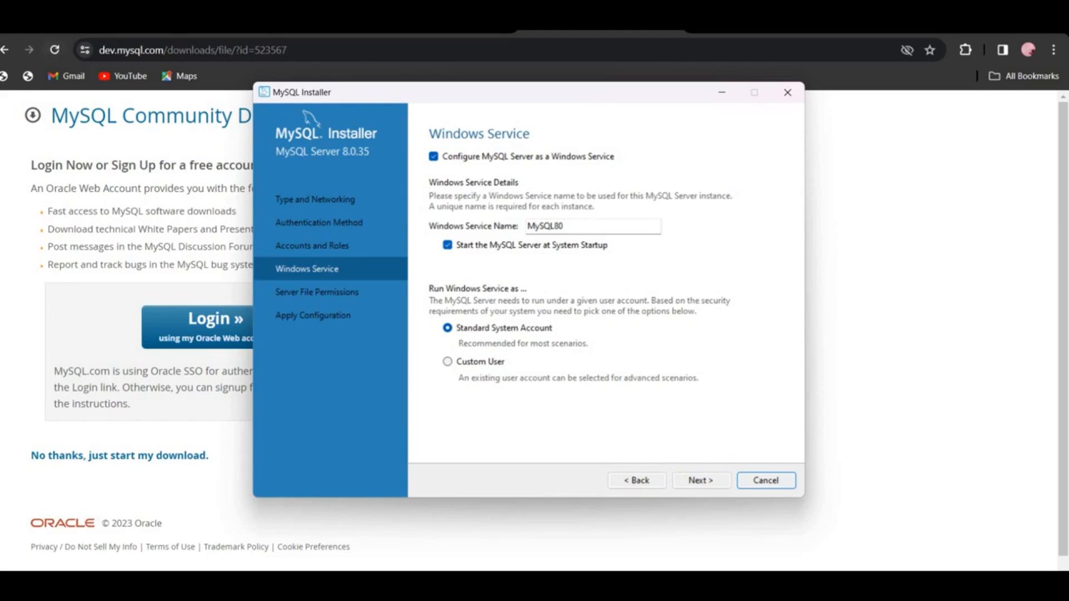
pyautogui.click(701, 481)
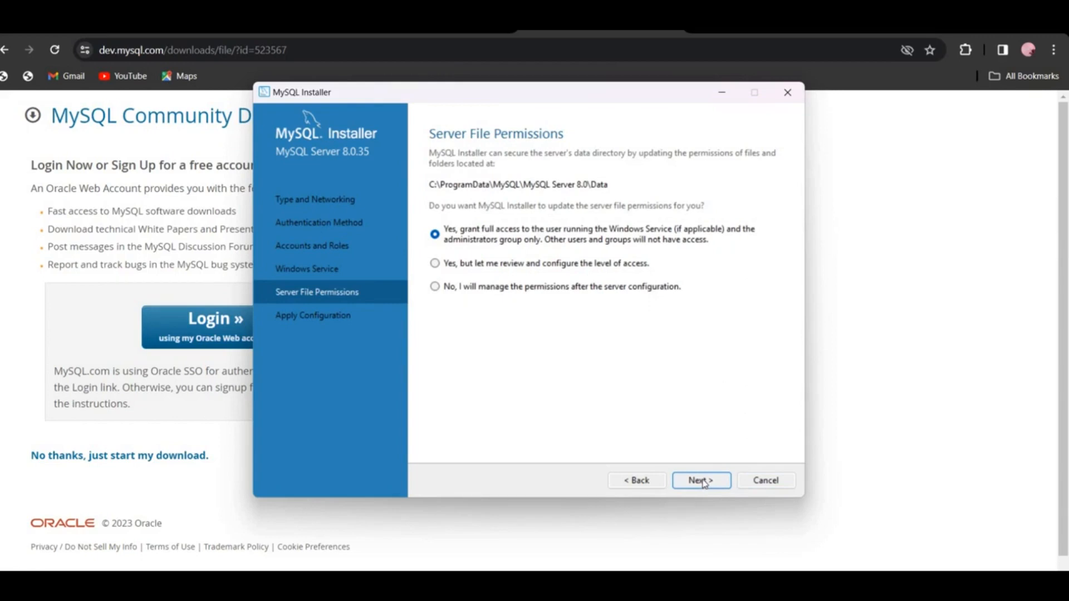
pyautogui.click(703, 483)
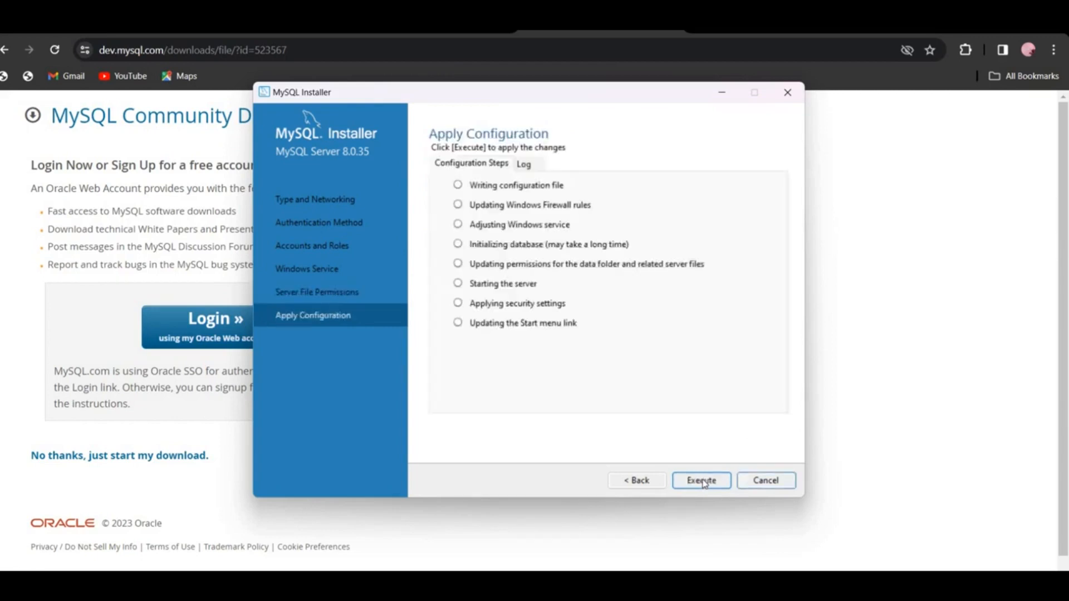
# Execute the MySQL Server configuration, finish it, and continue to the next product's configuration
pyautogui.click(703, 481)
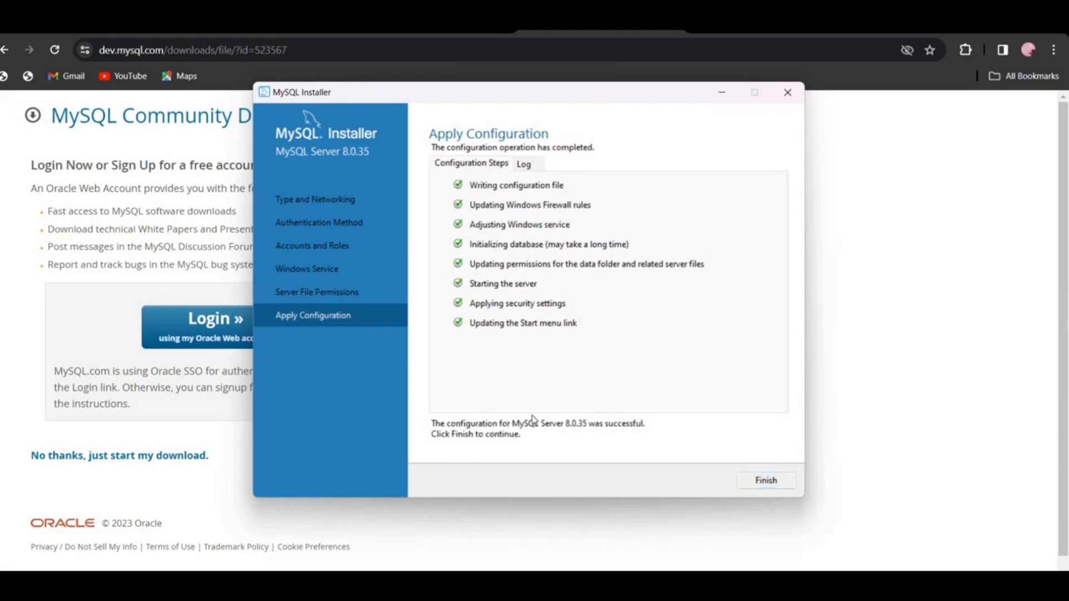
pyautogui.click(747, 485)
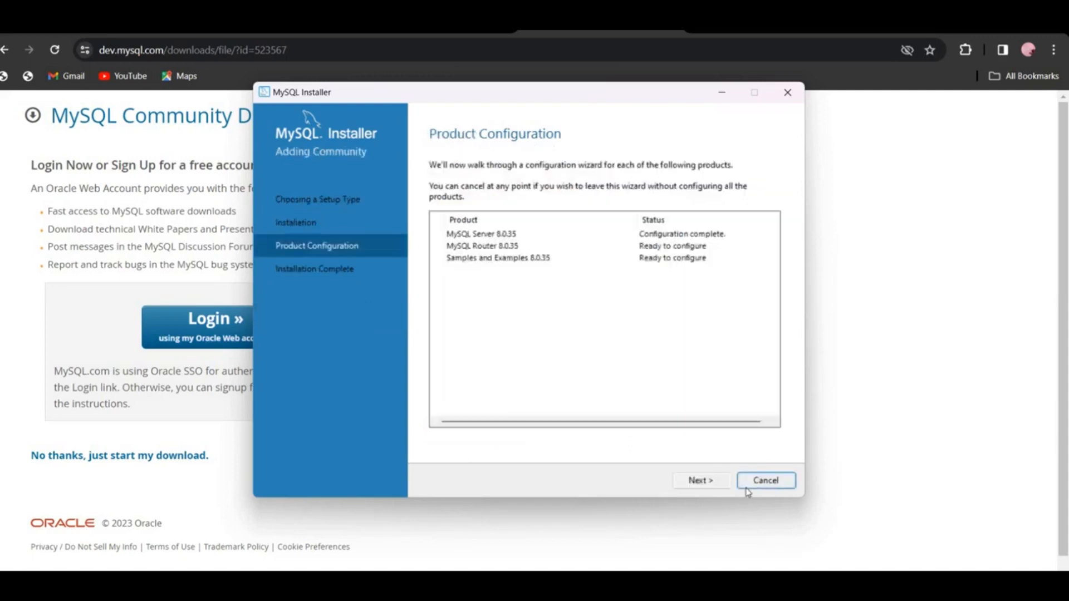
pyautogui.click(717, 486)
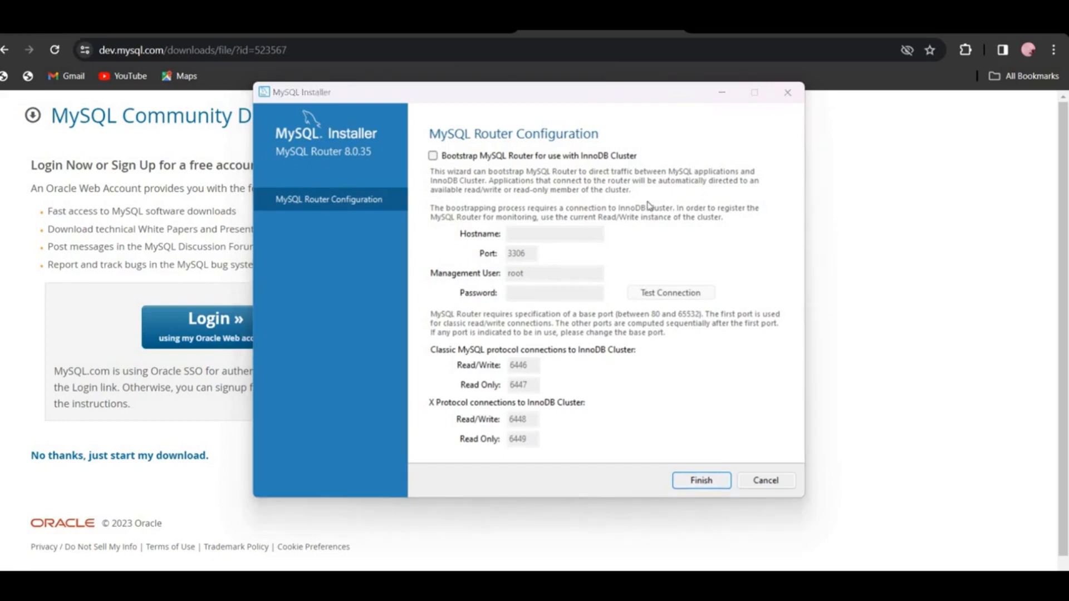
# Finish the MySQL Router configuration without bootstrapping it for InnoDB Cluster
pyautogui.click(701, 480)
pyautogui.click(701, 480)
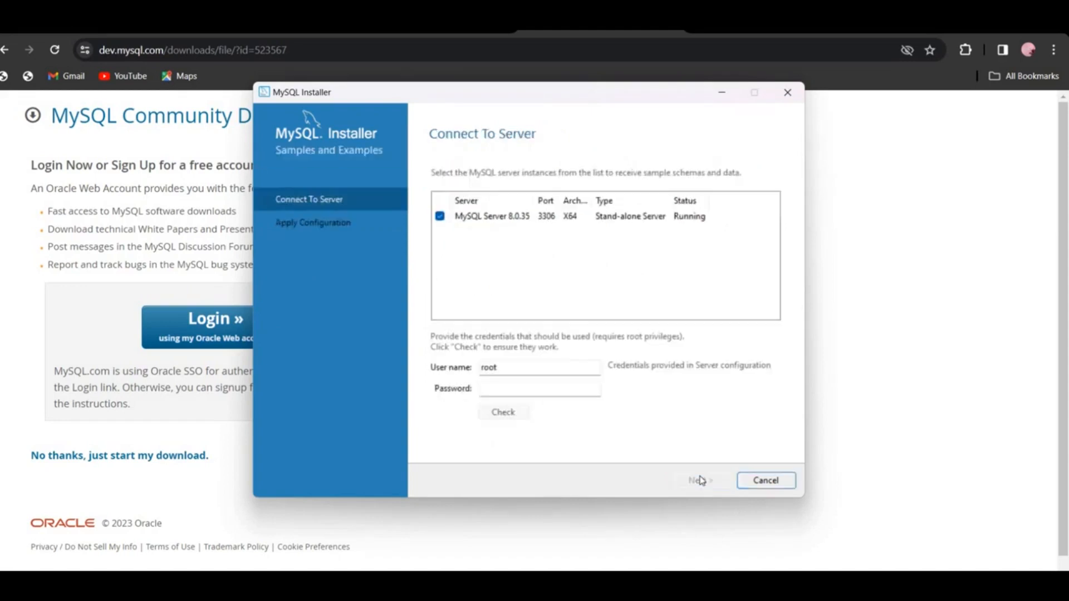
# Enter the root account password in the Samples and Examples server connection credentials
pyautogui.click(516, 392)
pyautogui.write('root')
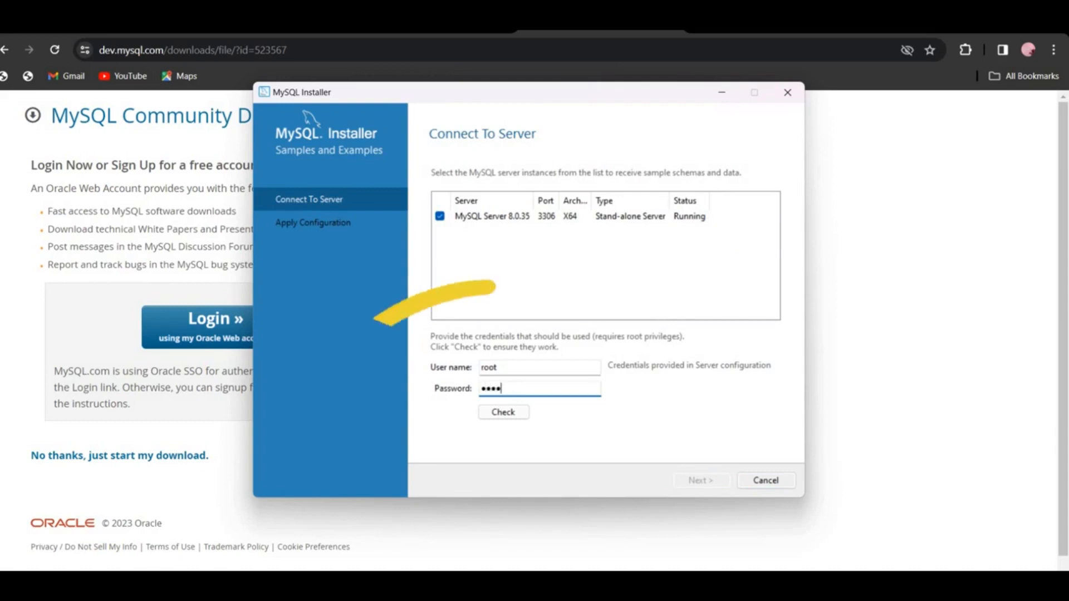
pyautogui.write('12345678')
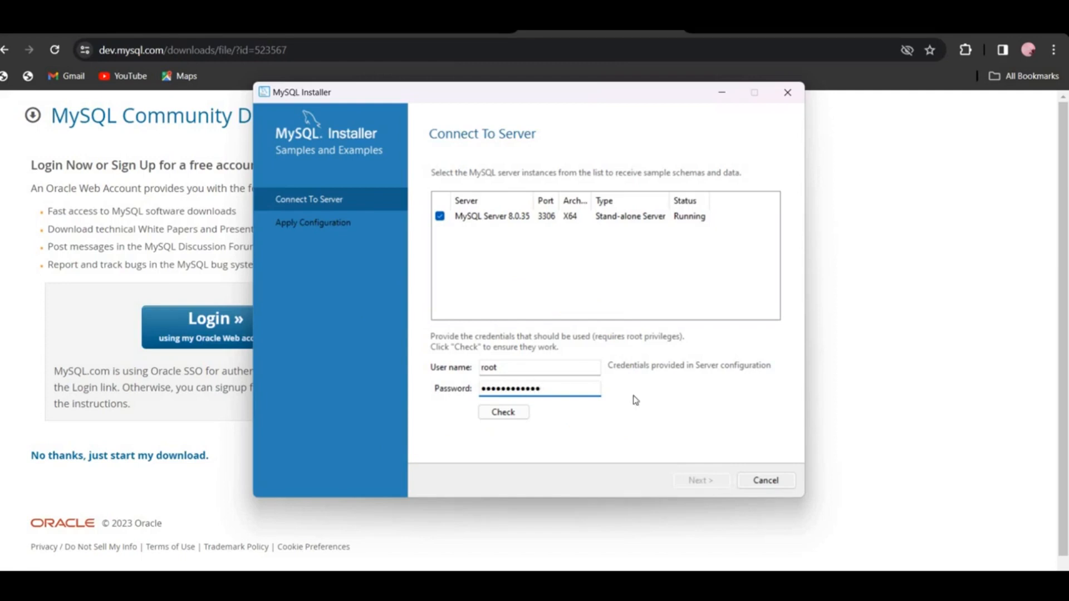
# Check the root connection to the MySQL Server 8.0.35 instance and proceed to Apply Configuration
pyautogui.click(517, 419)
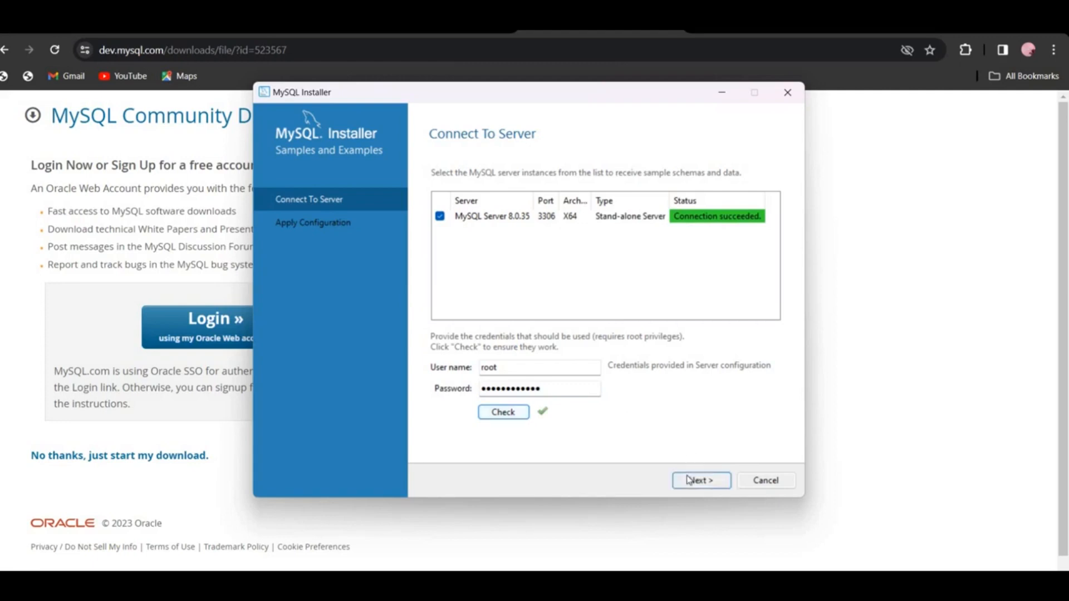
pyautogui.click(689, 480)
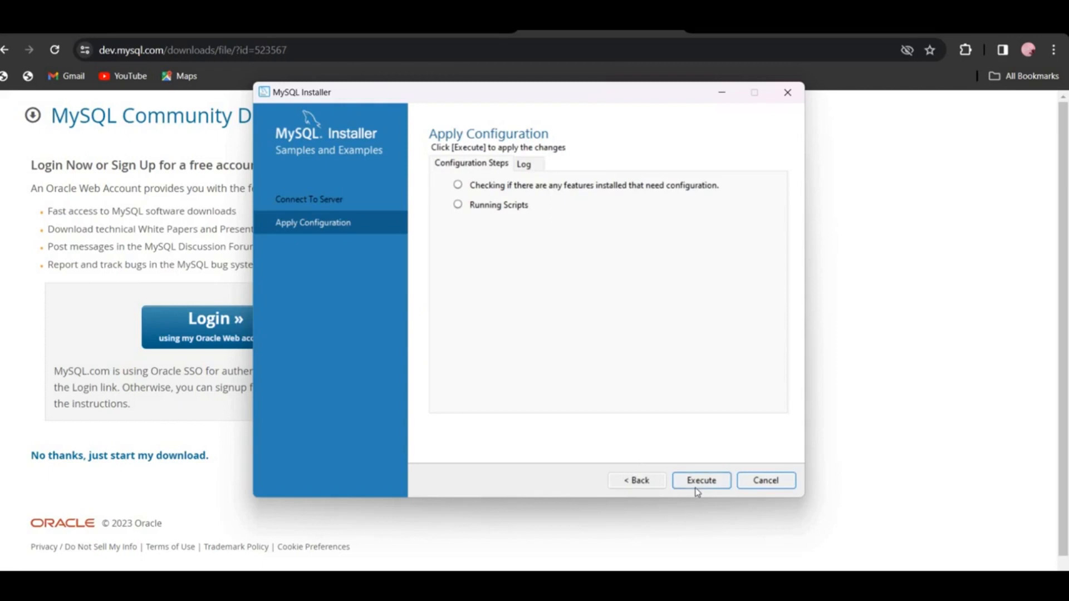
# Execute the Samples and Examples configuration, finish it, and move past Product Configuration
pyautogui.click(695, 487)
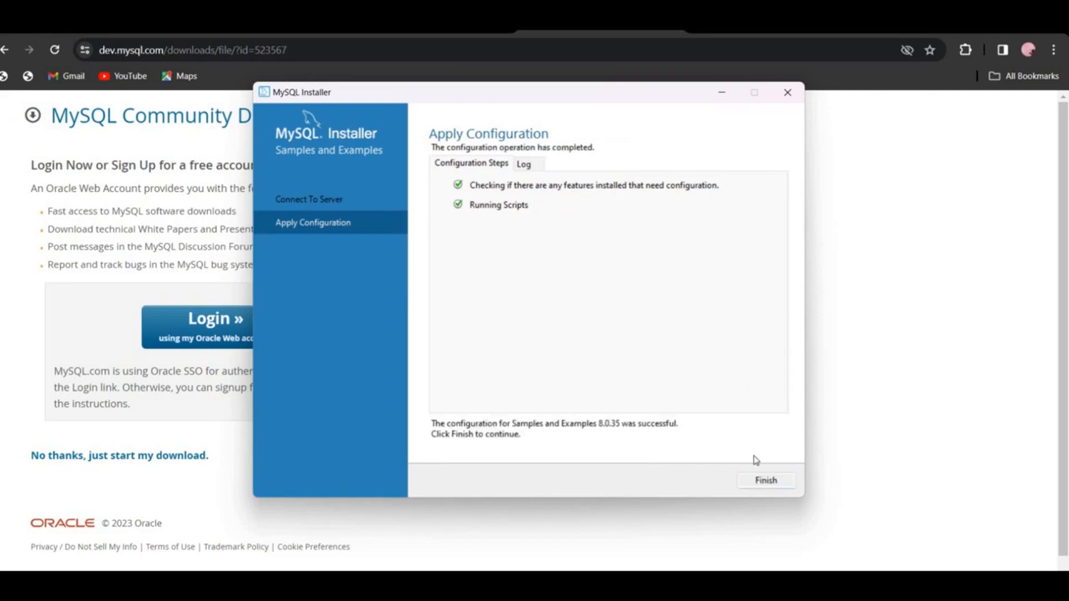
pyautogui.click(756, 489)
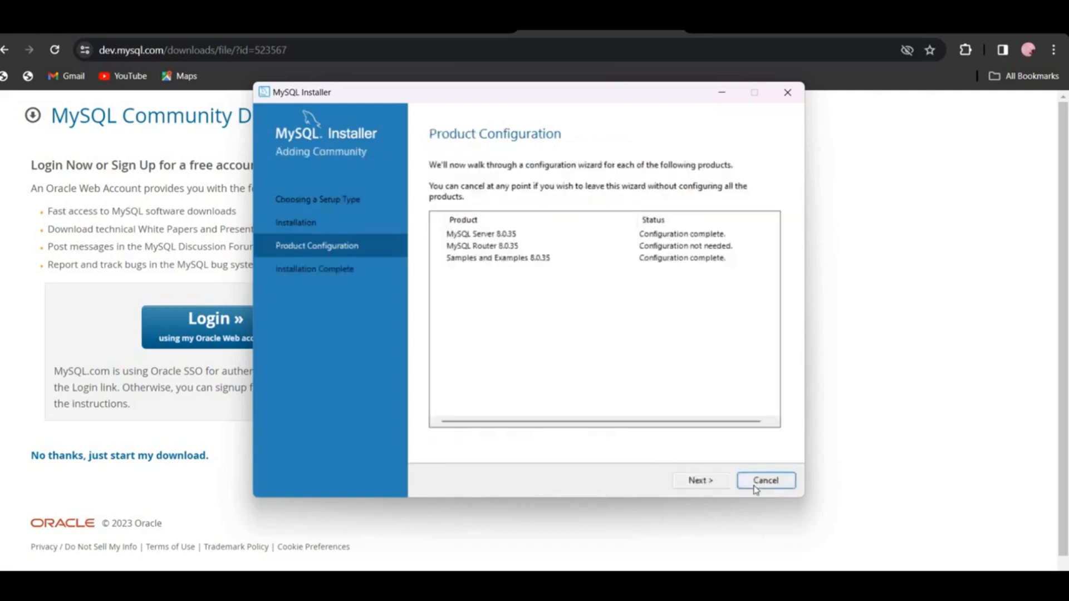
pyautogui.click(709, 486)
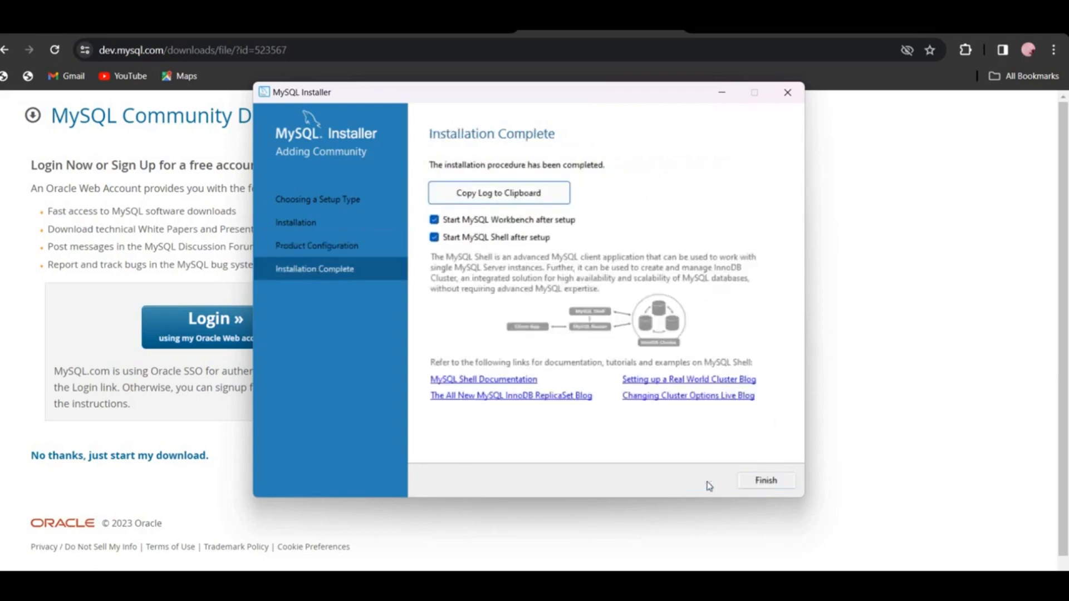
# Finish the installation with MySQL Workbench and MySQL Shell starting, and minimize the Shell window
pyautogui.click(766, 481)
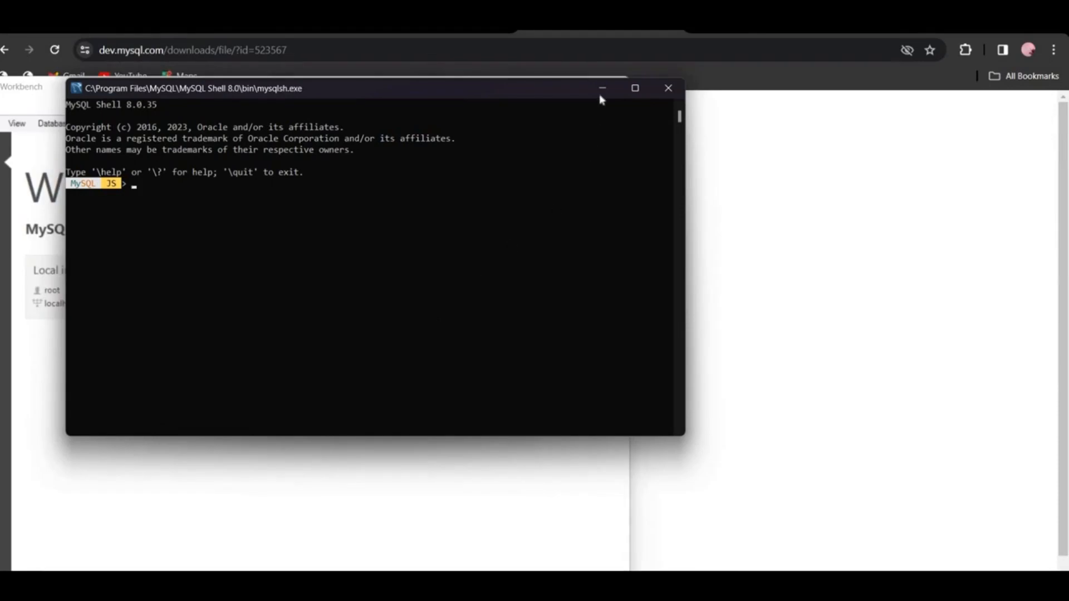
pyautogui.click(600, 89)
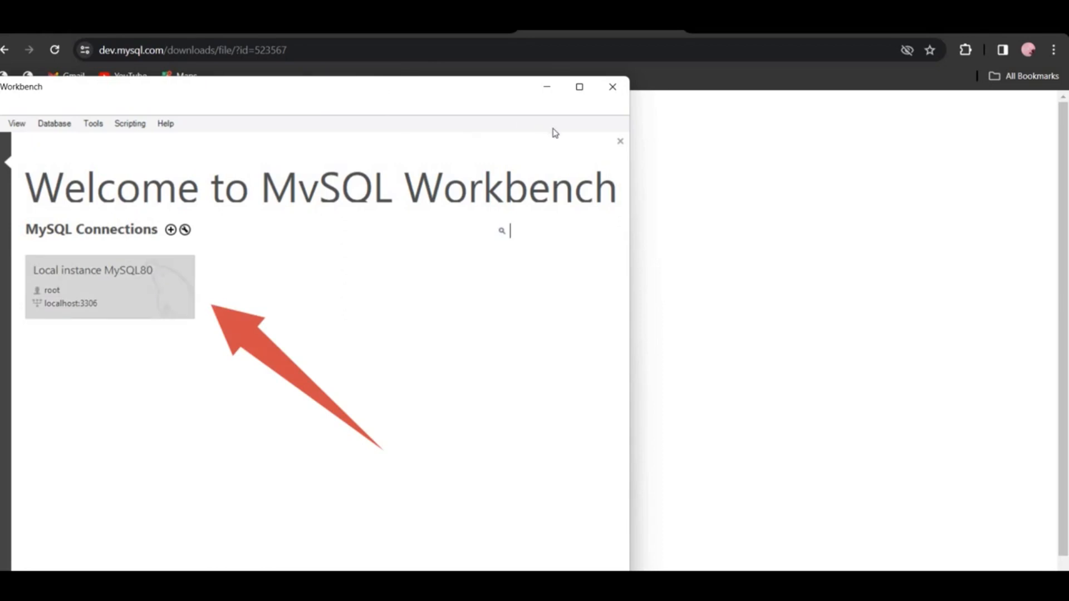
# Maximize MySQL Workbench and open the Local instance MySQL80 connection
pyautogui.click(576, 93)
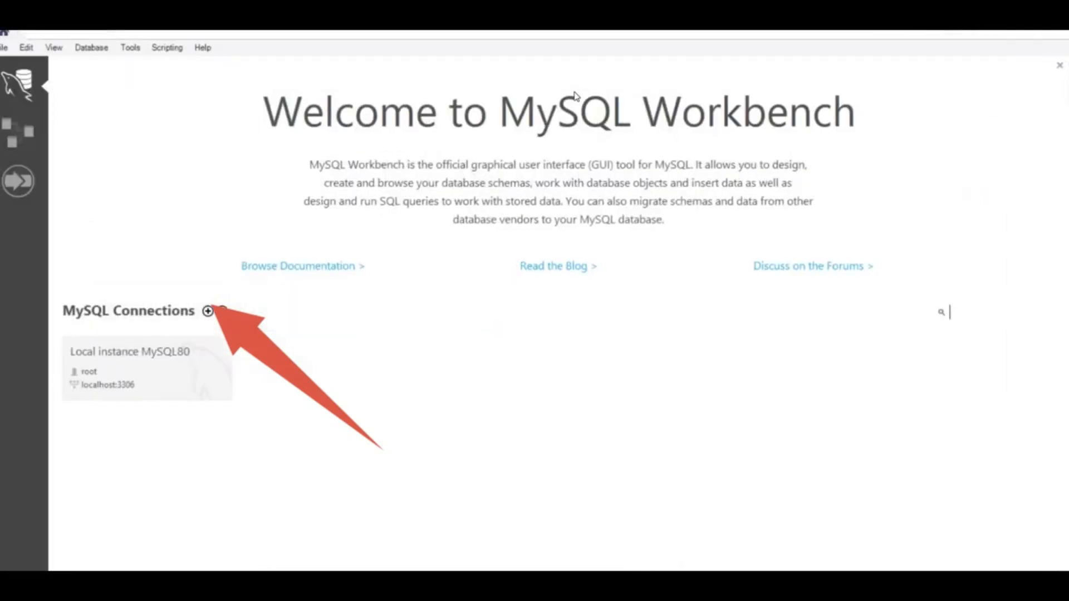
pyautogui.click(186, 357)
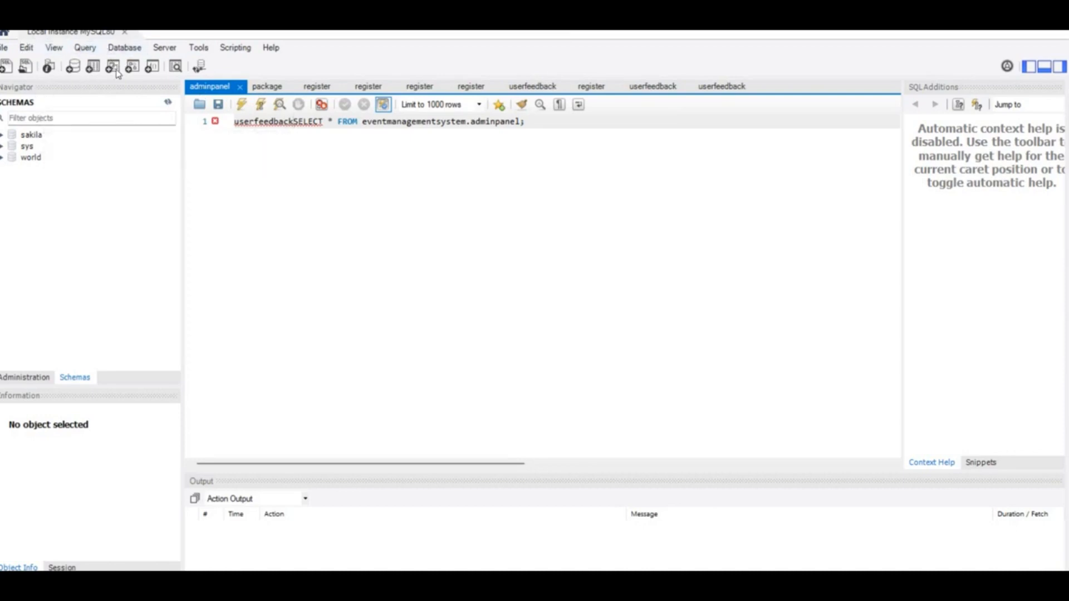
# Start creating a new schema on the connected server
pyautogui.click(72, 67)
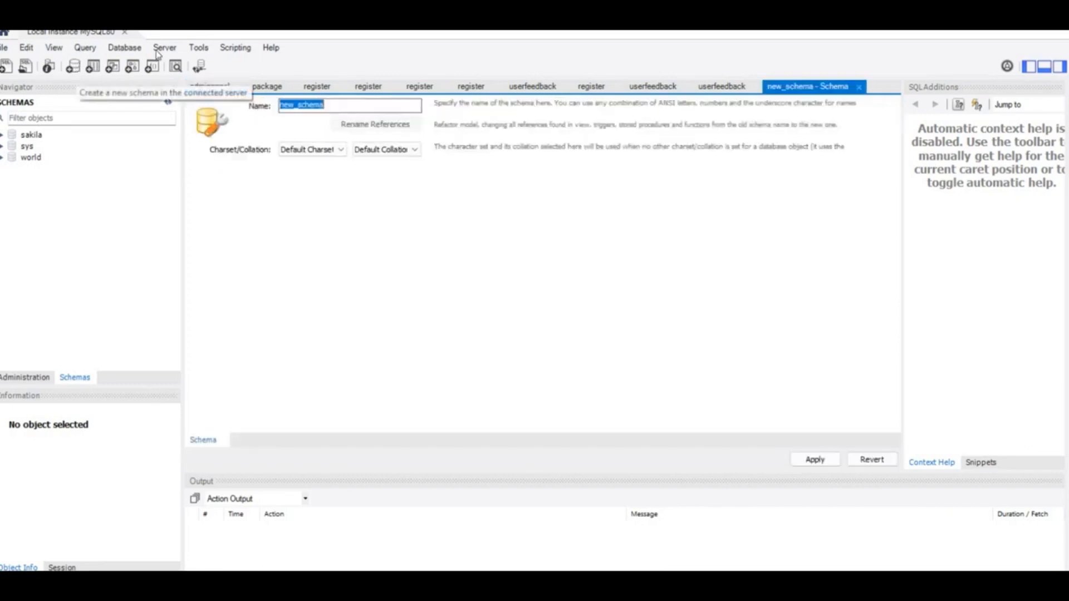